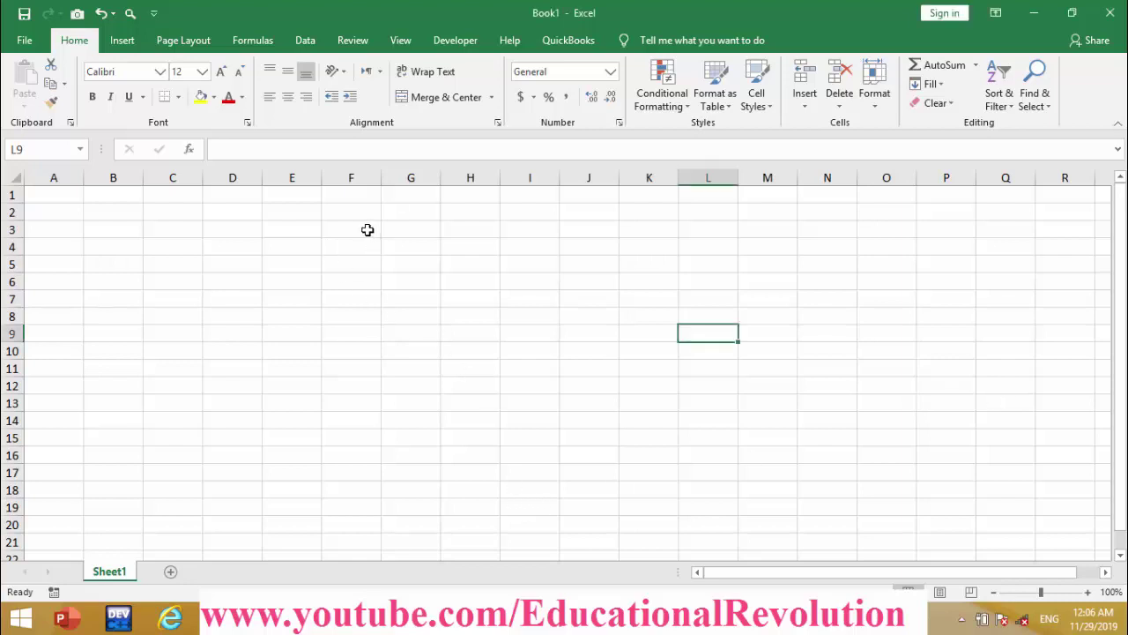
Fill F3:F19 at once with =RANDBETWEEN(12,45), producing random whole numbers from 12 to 45.
drag(367, 229, 351, 504)
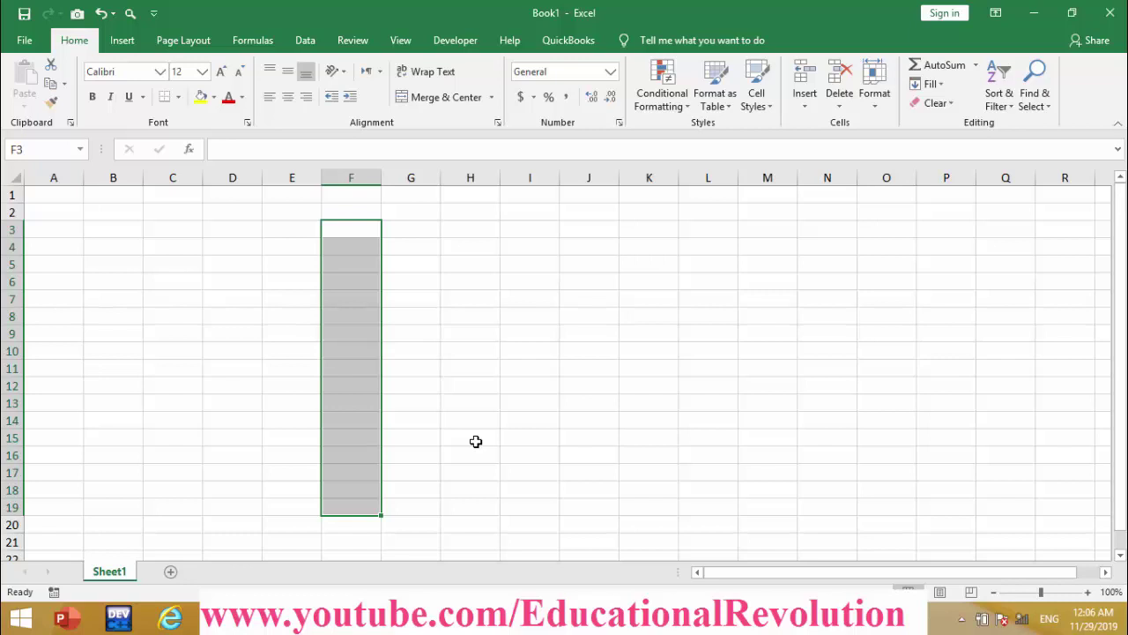
text(=r)
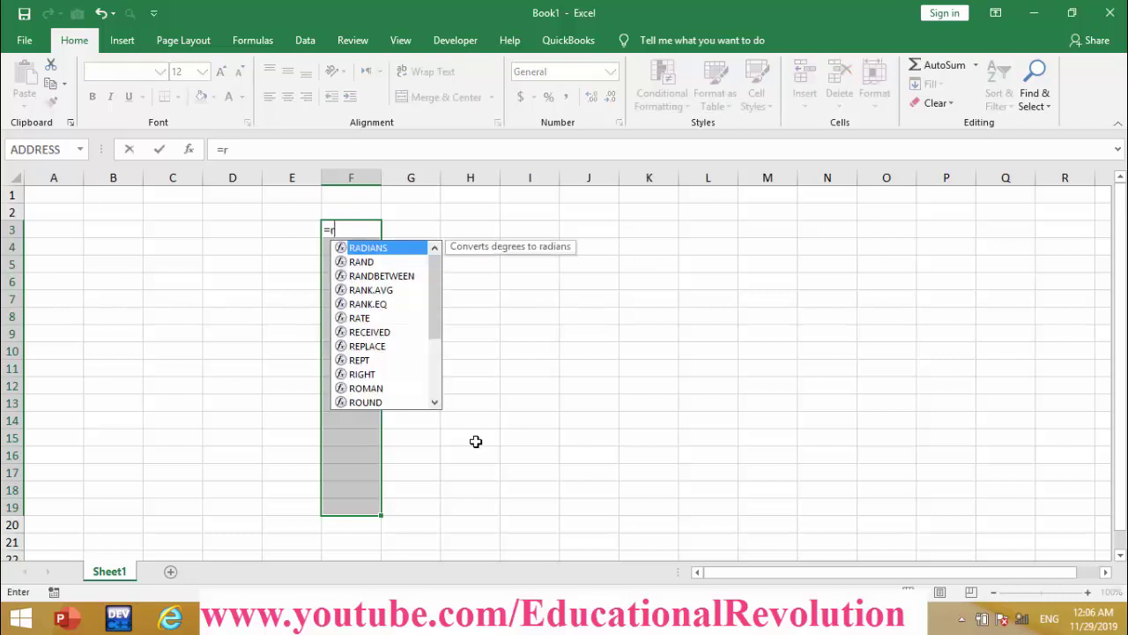
text(and)
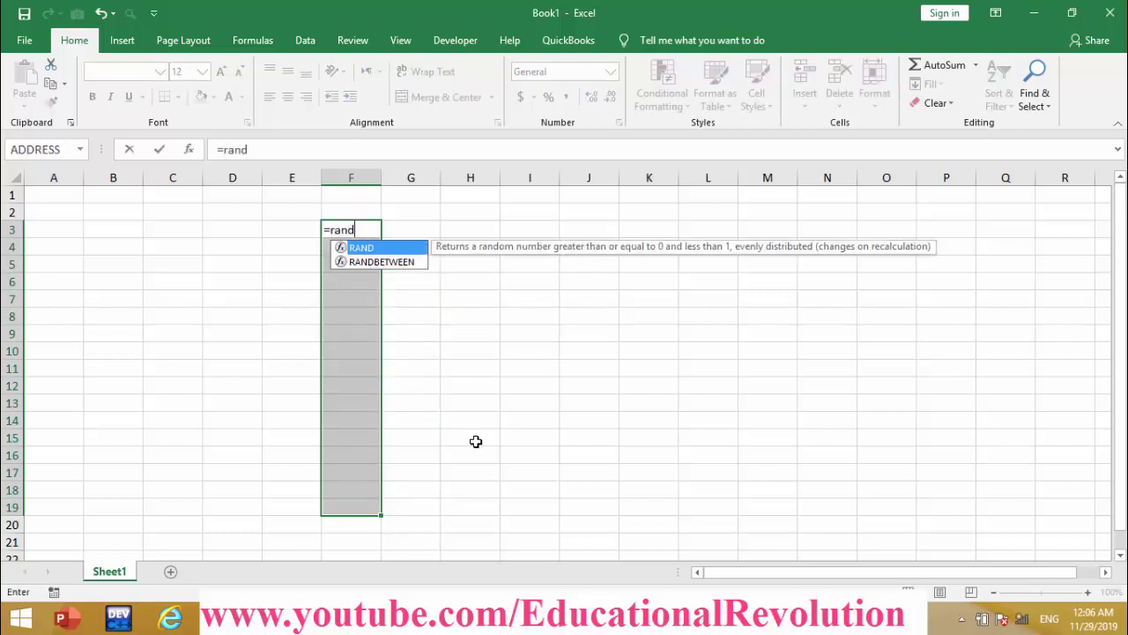
key(Down)
key(Tab)
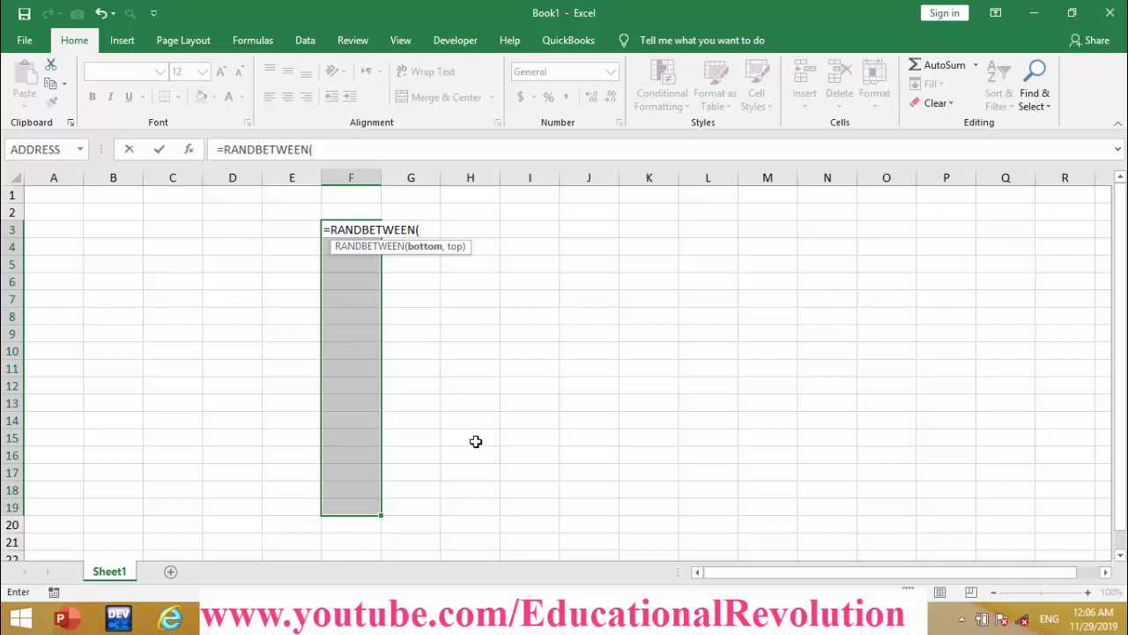
text(12)
text(,)
text(45)
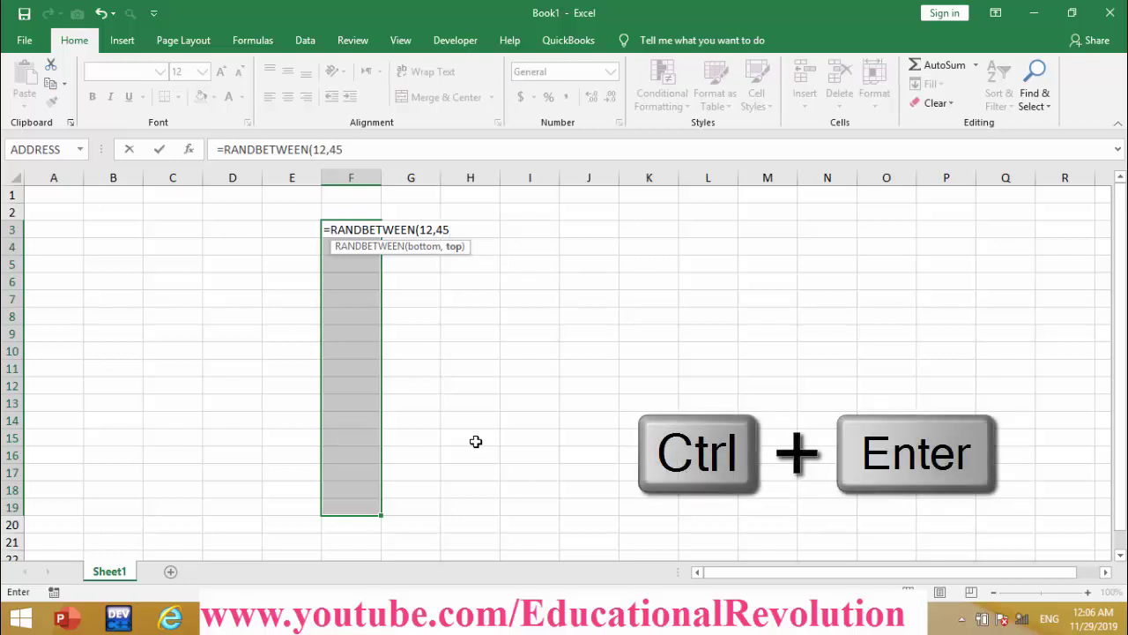
key(ctrl+Return)
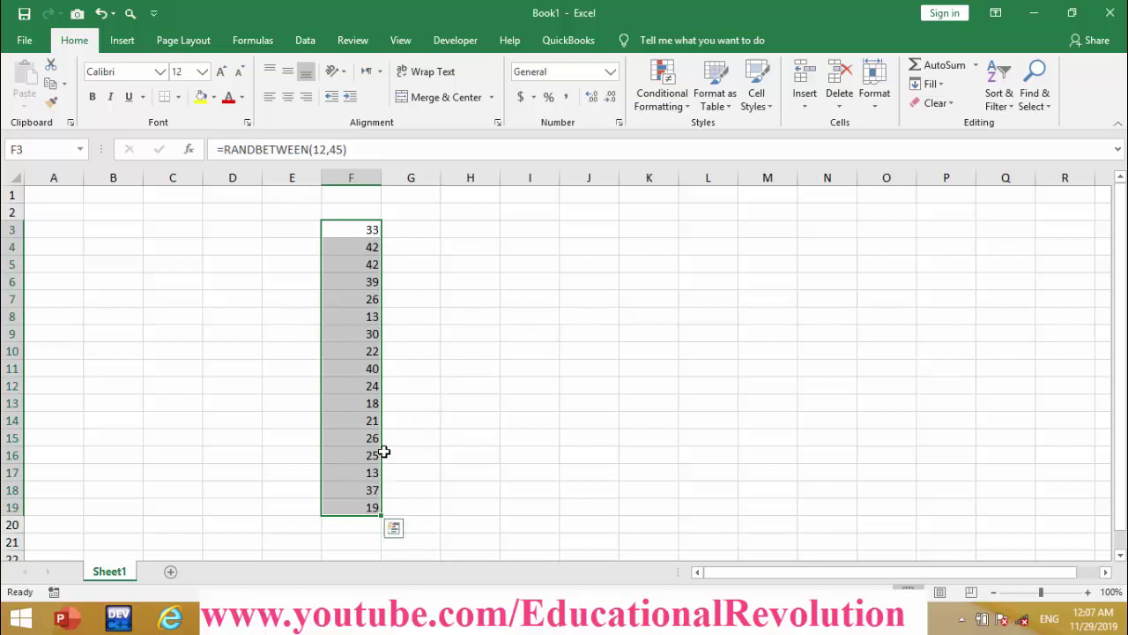
click(503, 312)
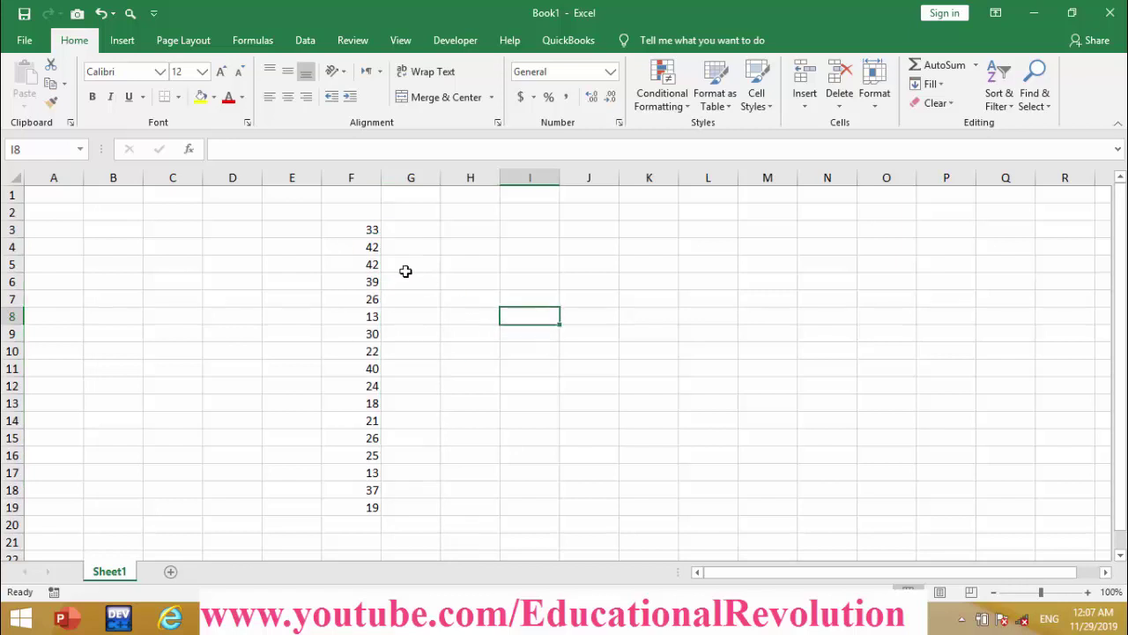
click(373, 225)
click(356, 348)
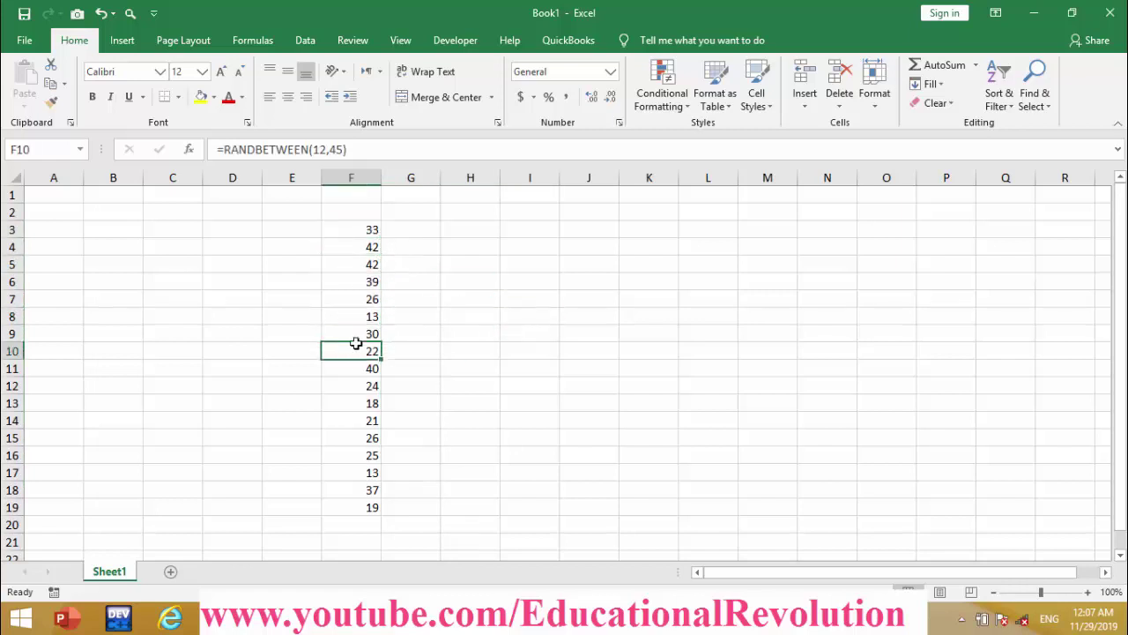
click(372, 226)
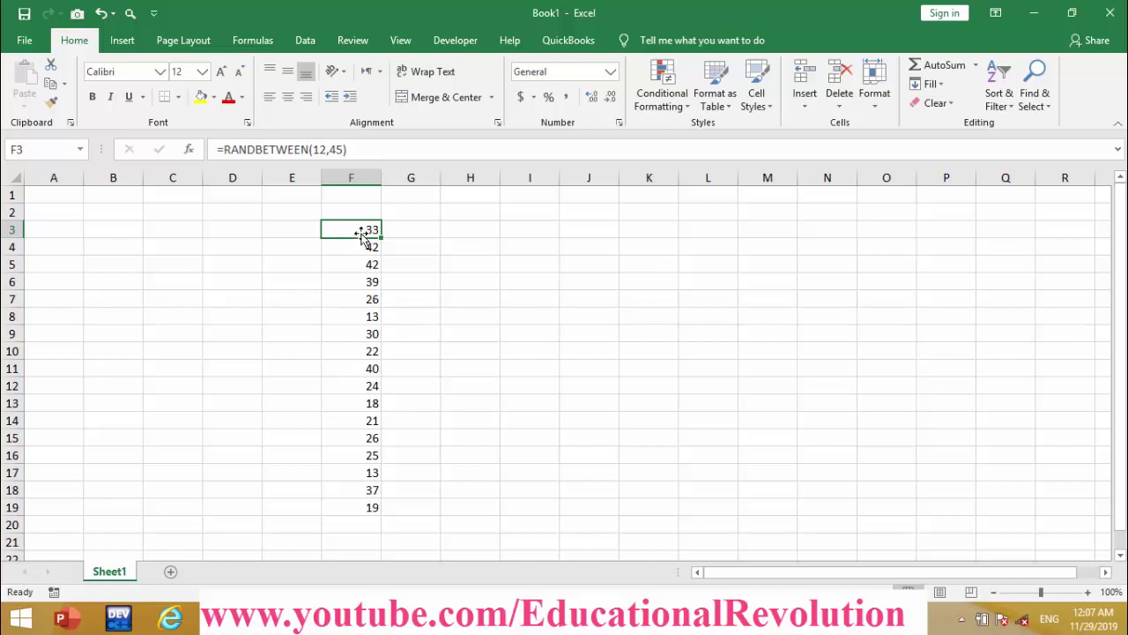
Reselect F3:F19, then drag it away and back onto itself to bring up the Copy Here as Values Only option.
drag(371, 235, 371, 506)
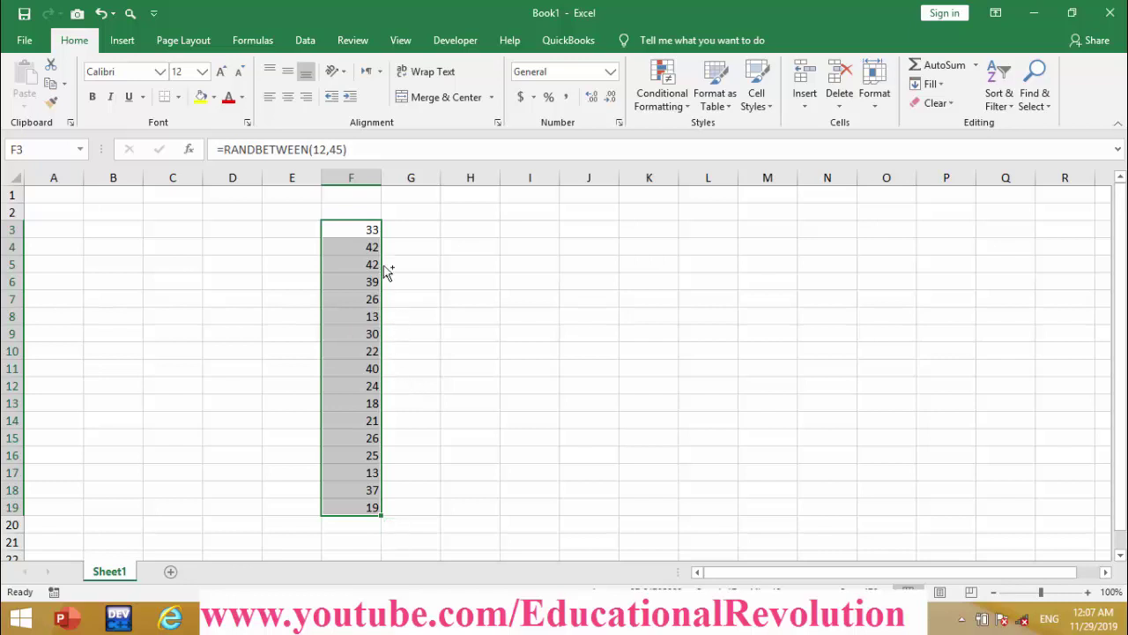
key(ctrl+q)
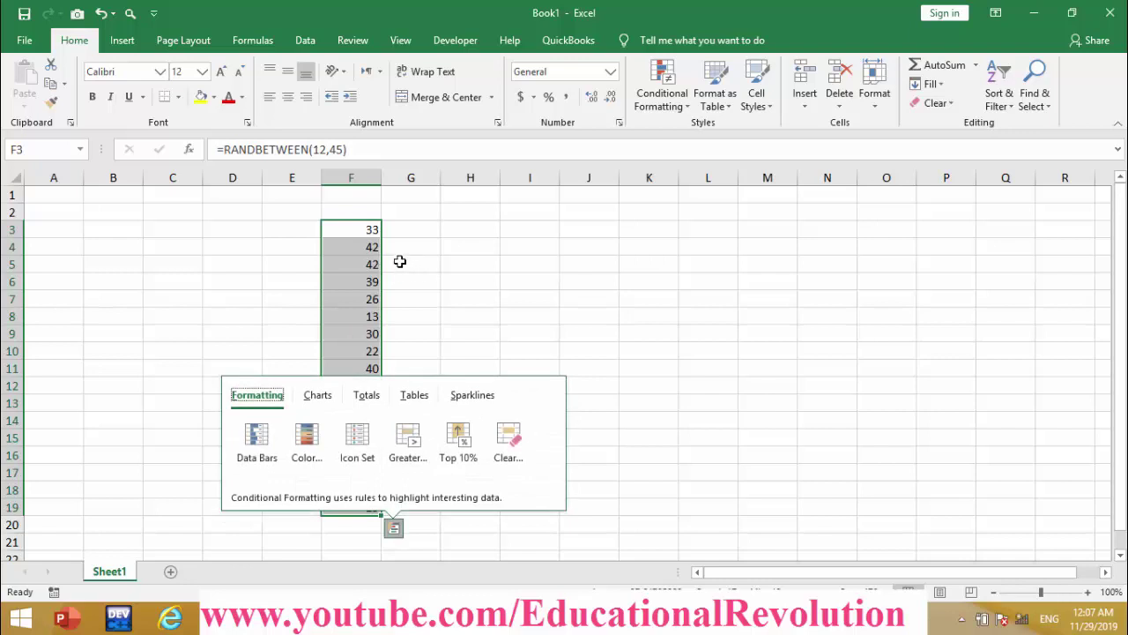
key(Escape)
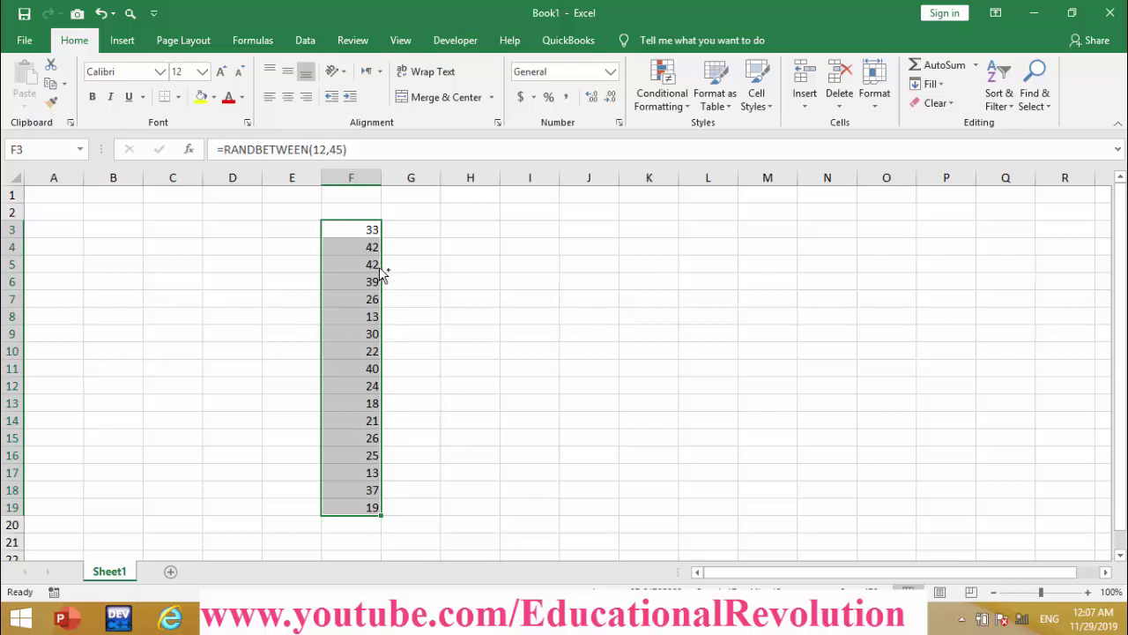
drag(382, 274, 595, 283)
key(ctrl+c)
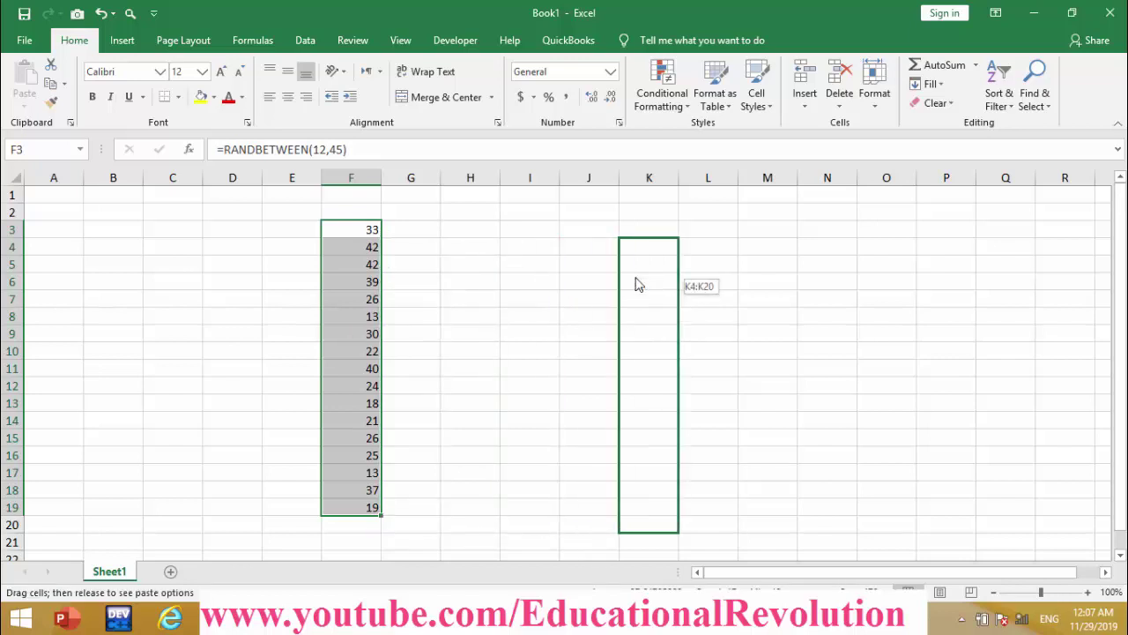
drag(595, 284, 371, 267)
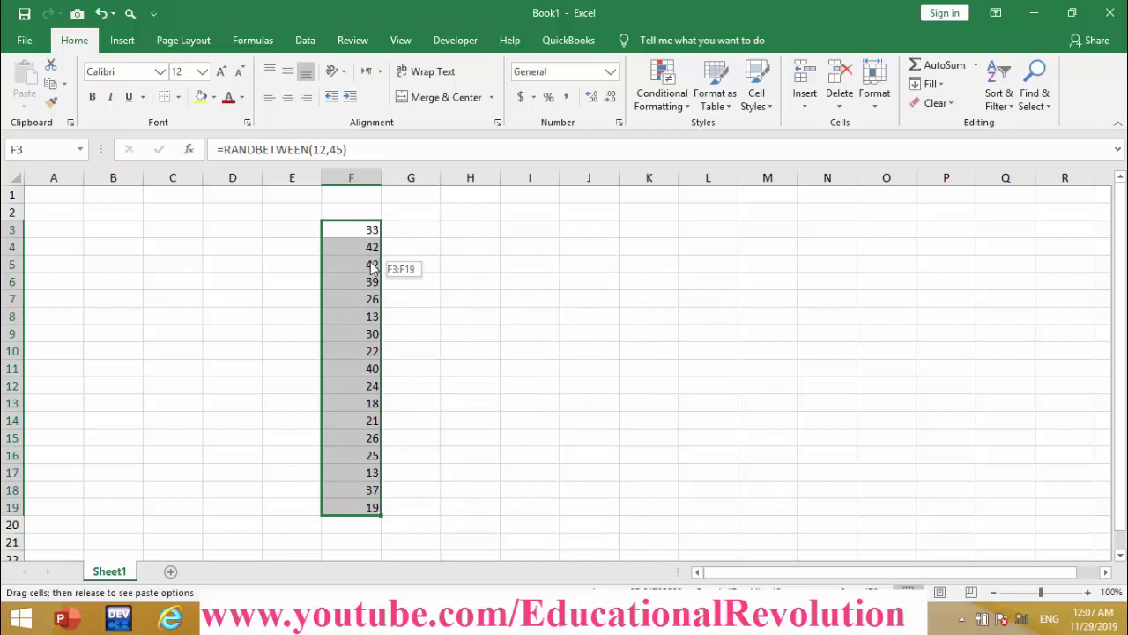
drag(371, 264, 371, 264)
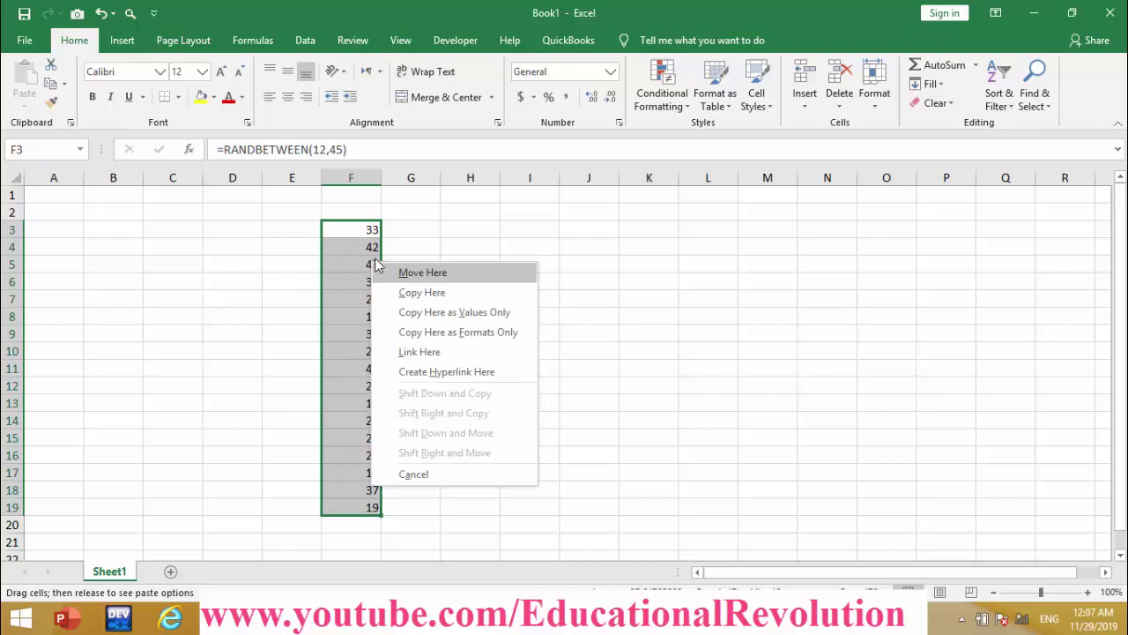
click(454, 312)
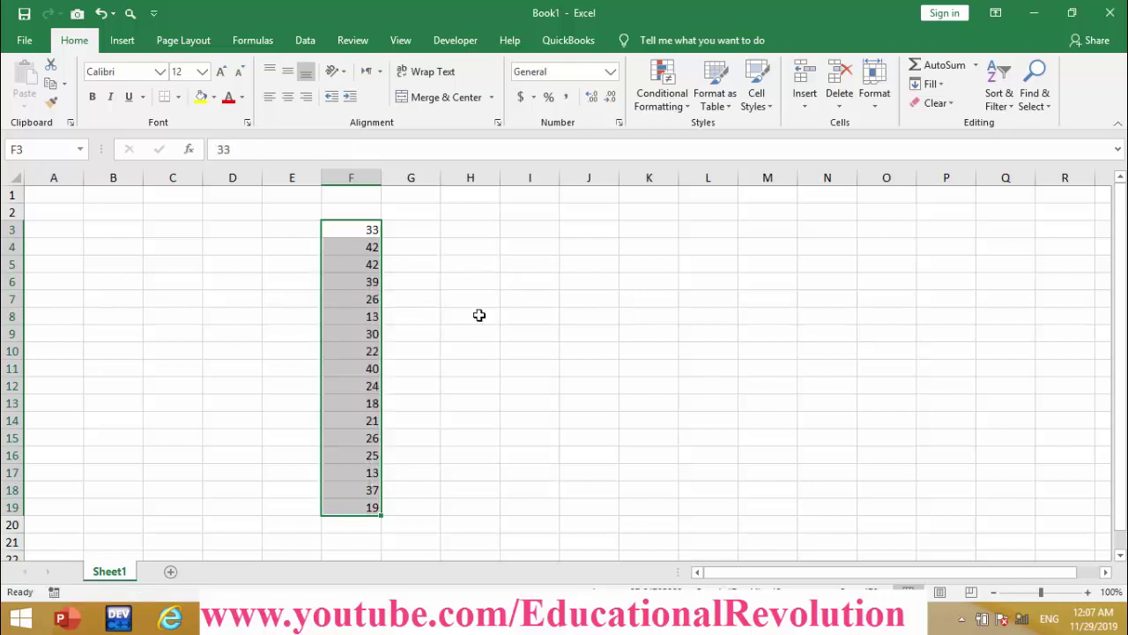
click(373, 279)
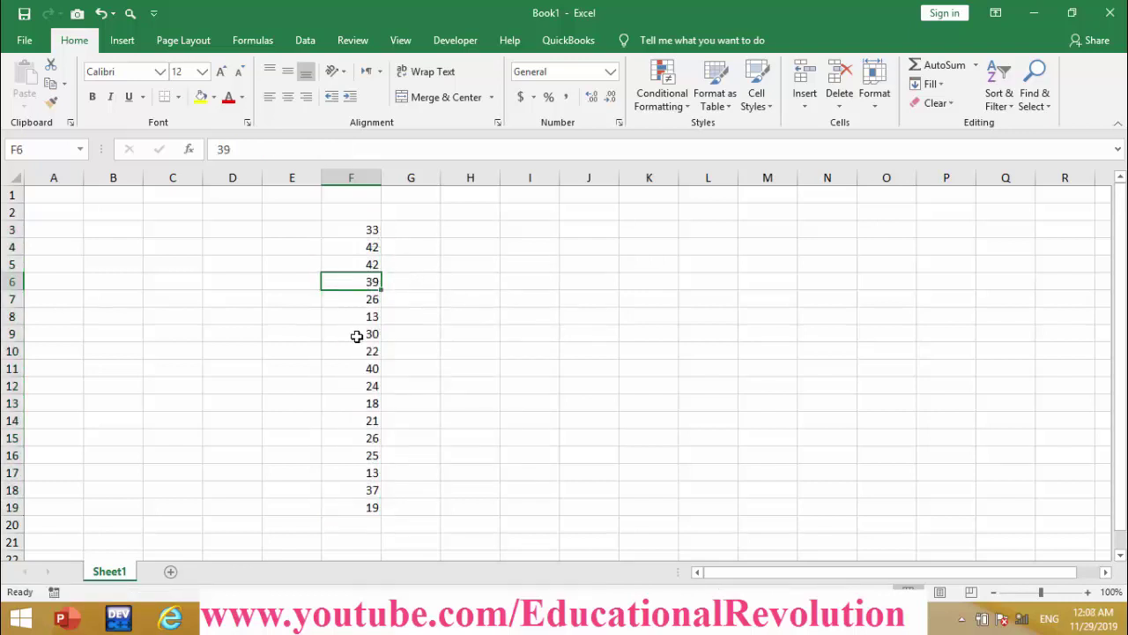
click(357, 333)
click(348, 420)
click(350, 262)
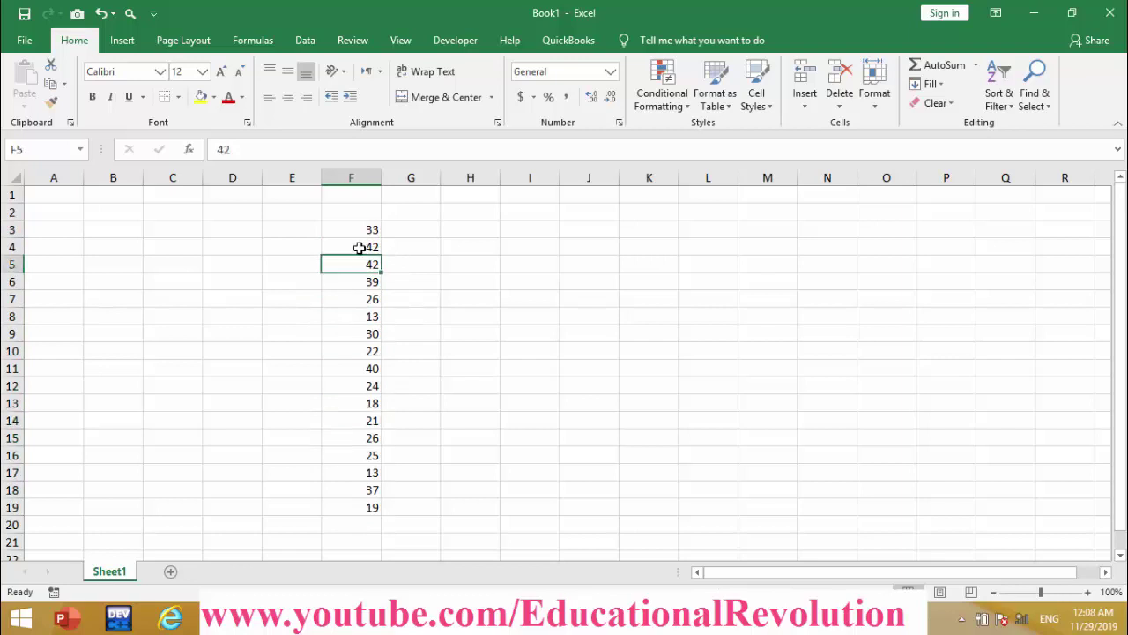
click(362, 231)
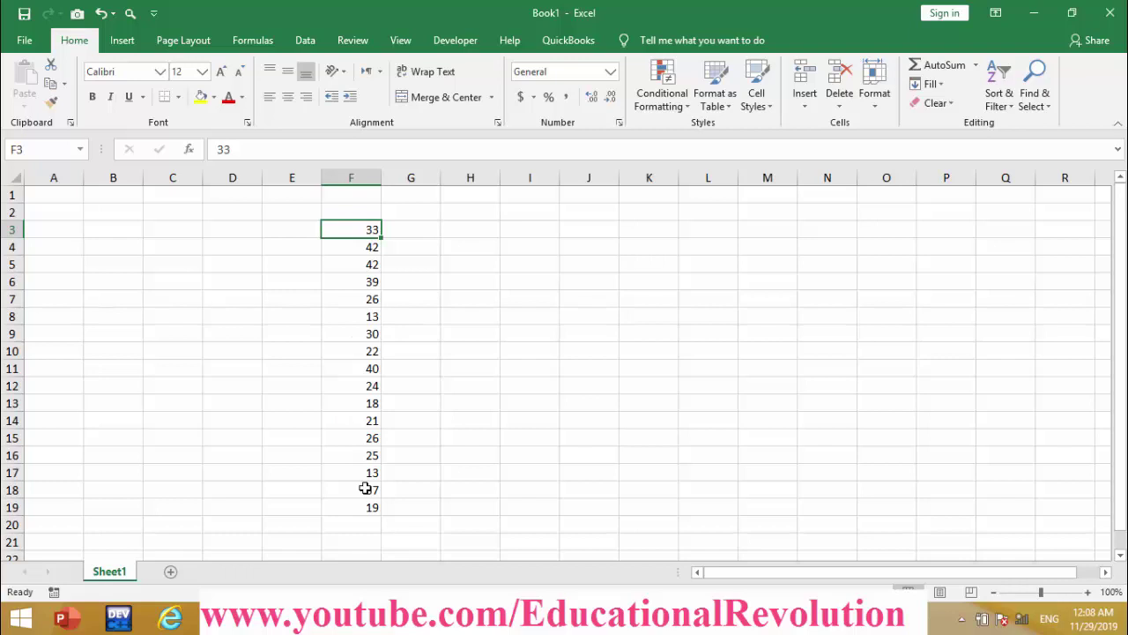
drag(364, 231, 370, 507)
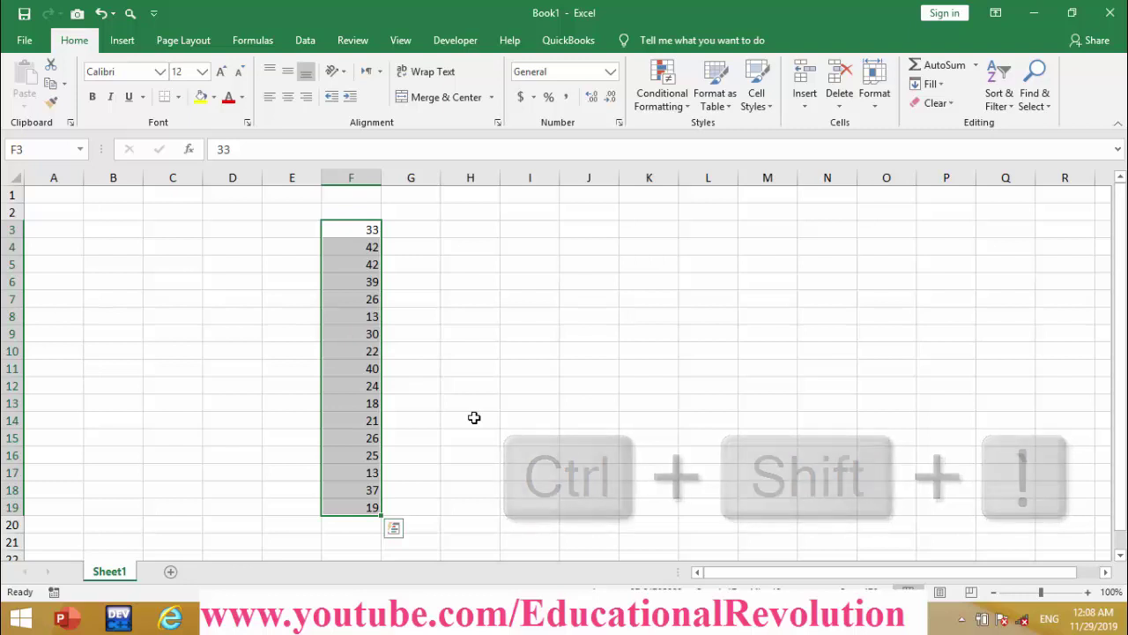
key(ctrl+shift+1)
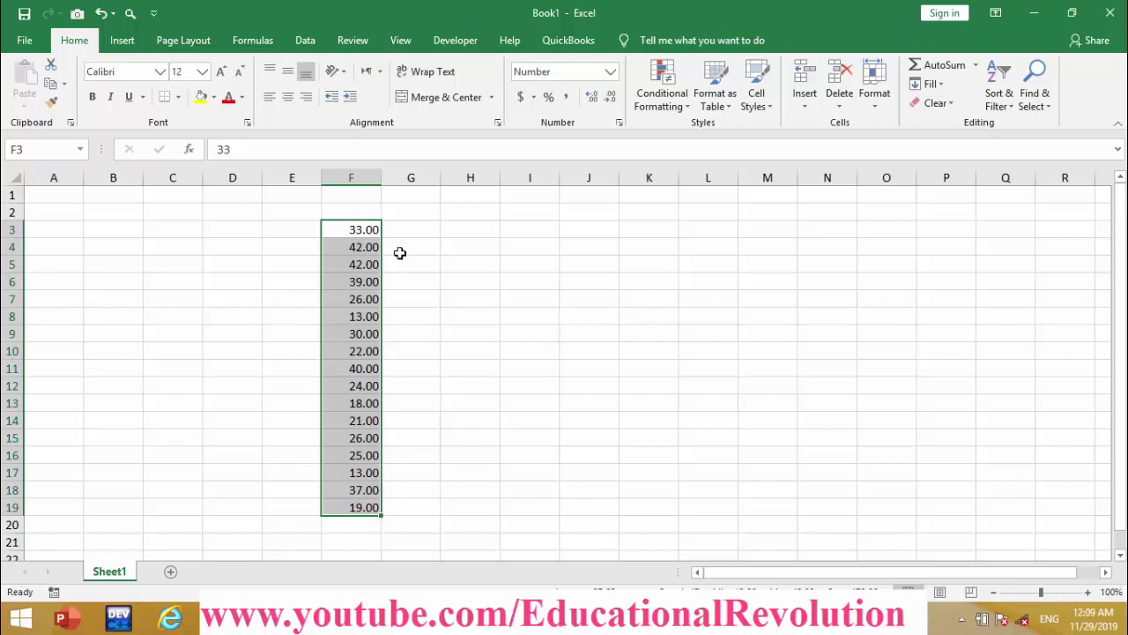
click(611, 74)
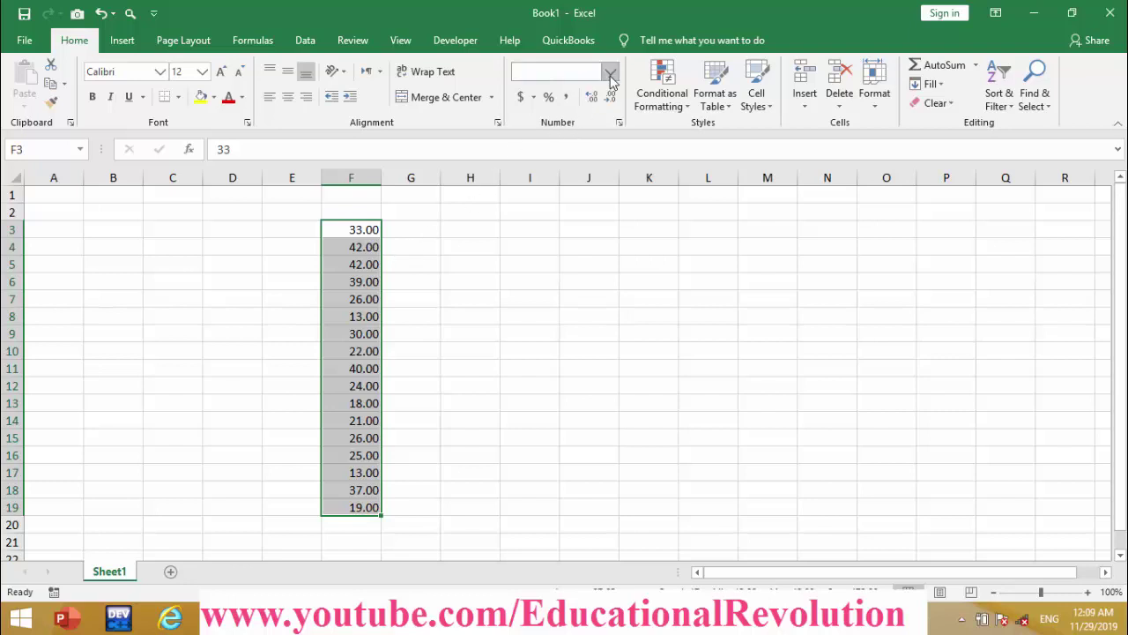
click(564, 94)
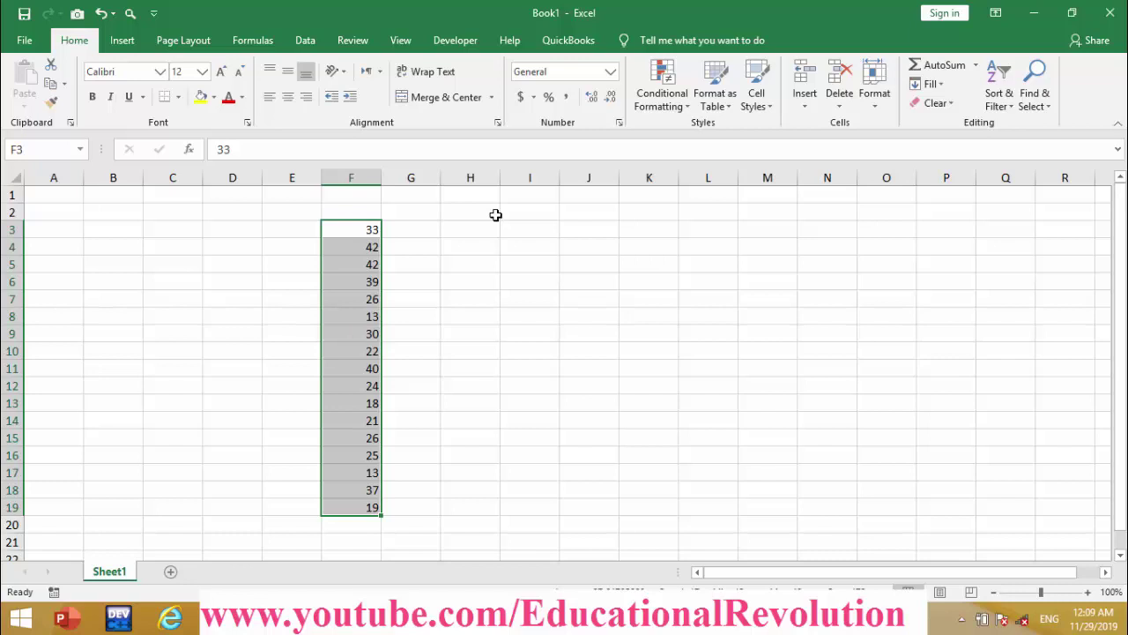
key(ctrl+shift+4)
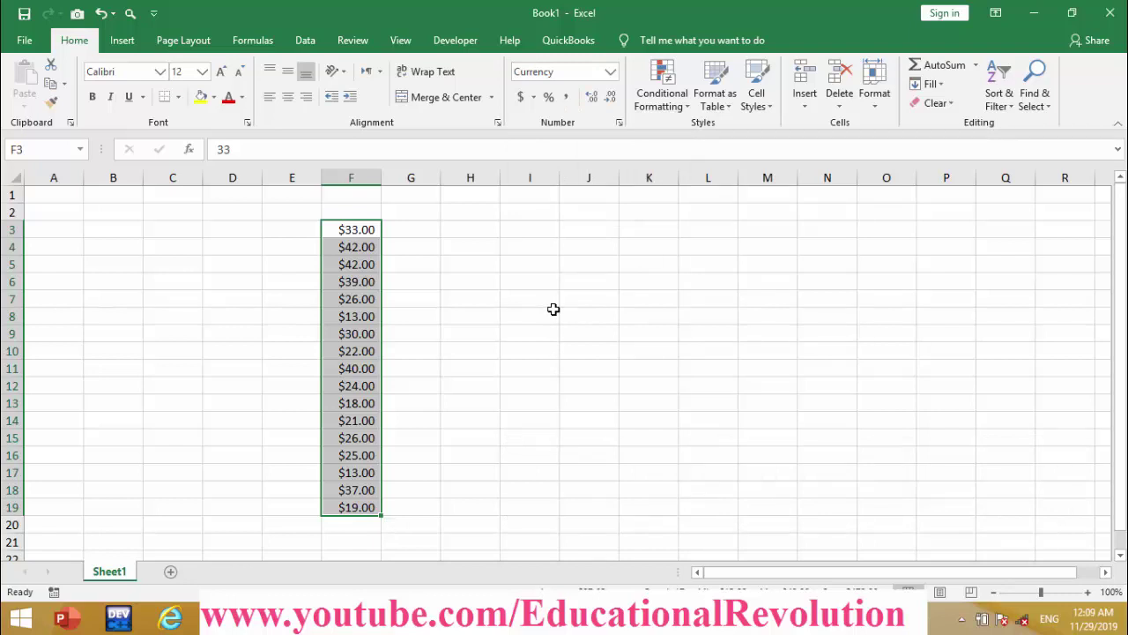
key(ctrl+shift+asciitilde)
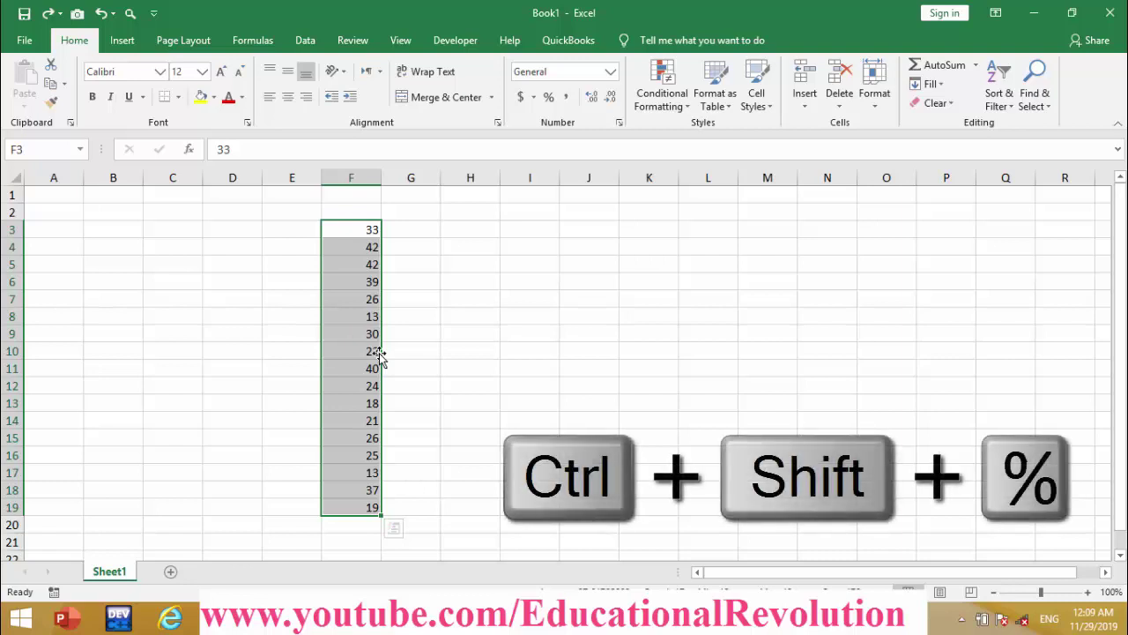
Apply Percentage format to F3:F19 with Ctrl+Shift+%, so 33 shows as 3300%.
key(ctrl+shift+percent)
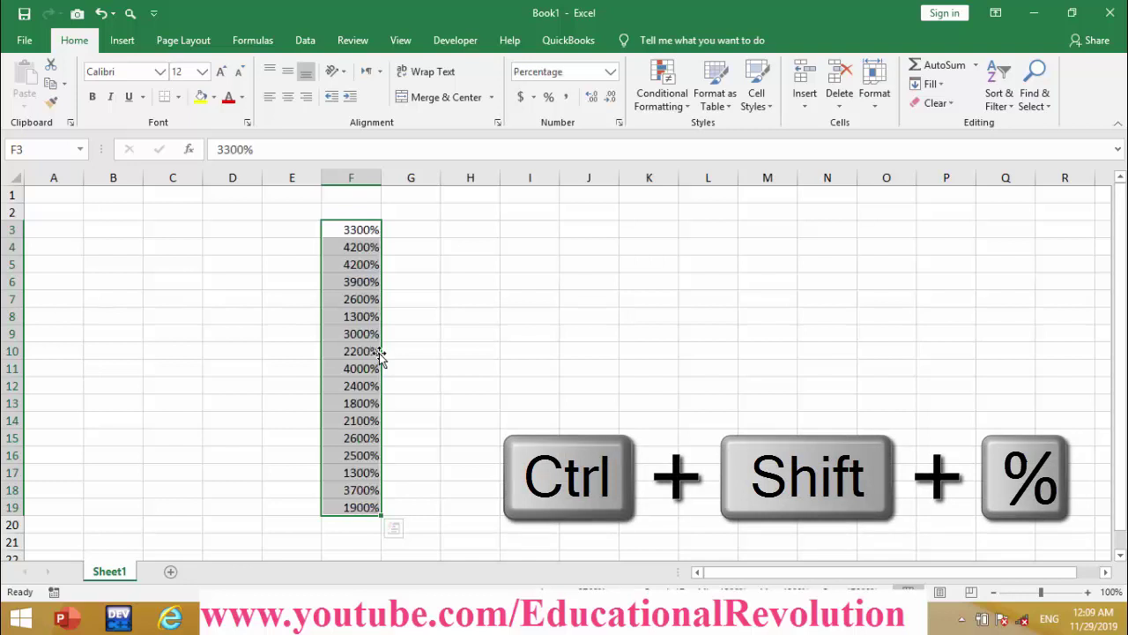